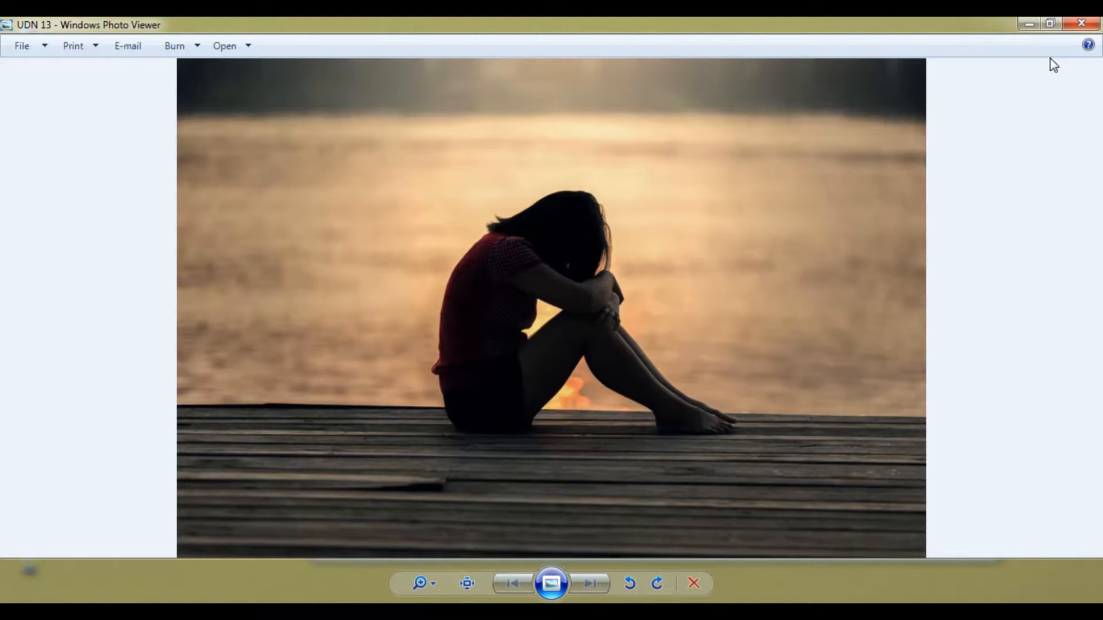
Close the photo preview and open the image UDN 13 from the PIC folder in Photoshop.
left_click(1079, 26)
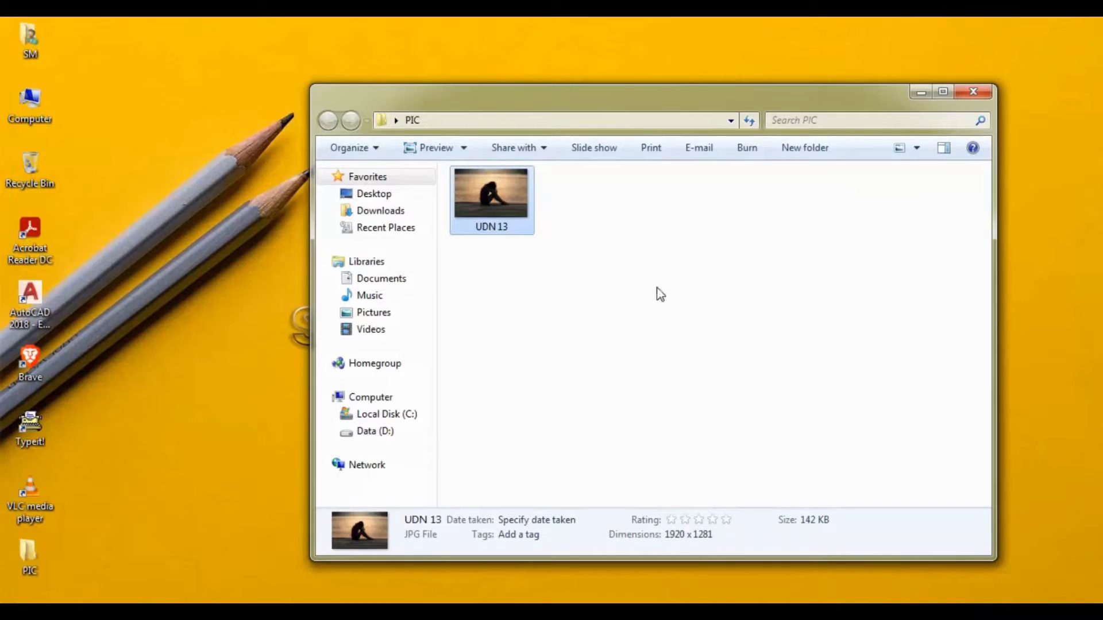
left_click(508, 613)
left_click(204, 614)
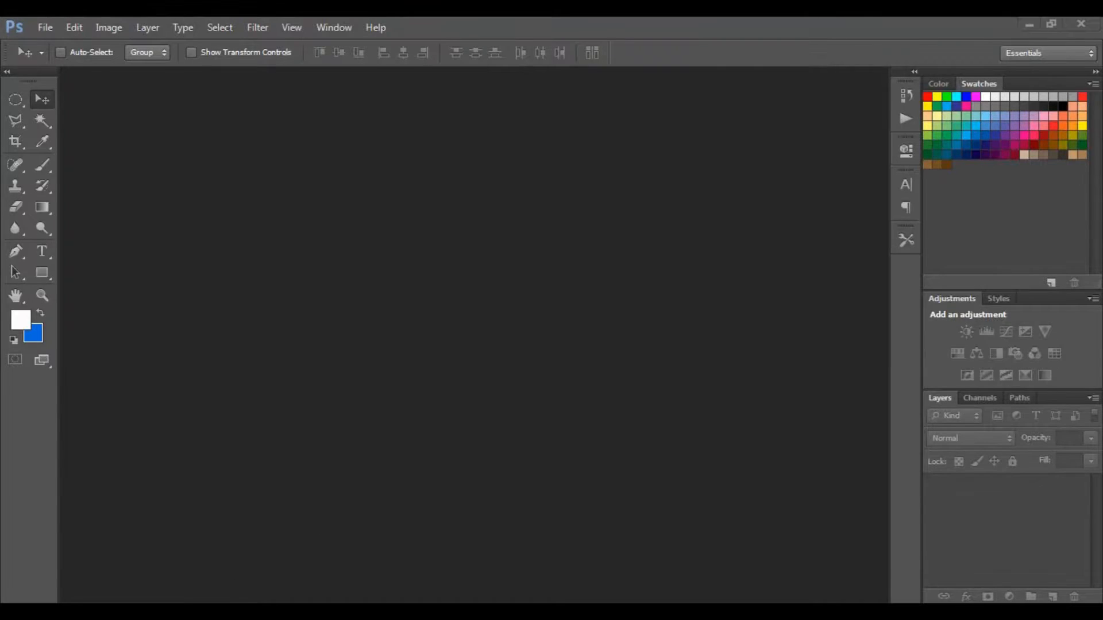
left_click_drag(523, 204, 225, 305)
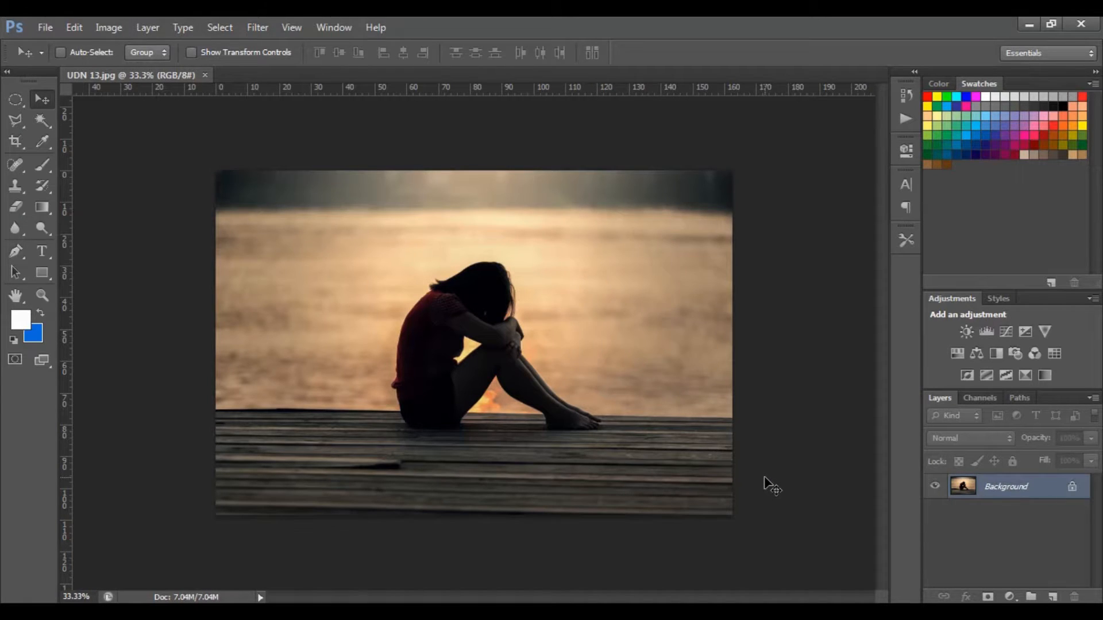
Convert the locked Background into an editable layer named 1.
double_click(1025, 490)
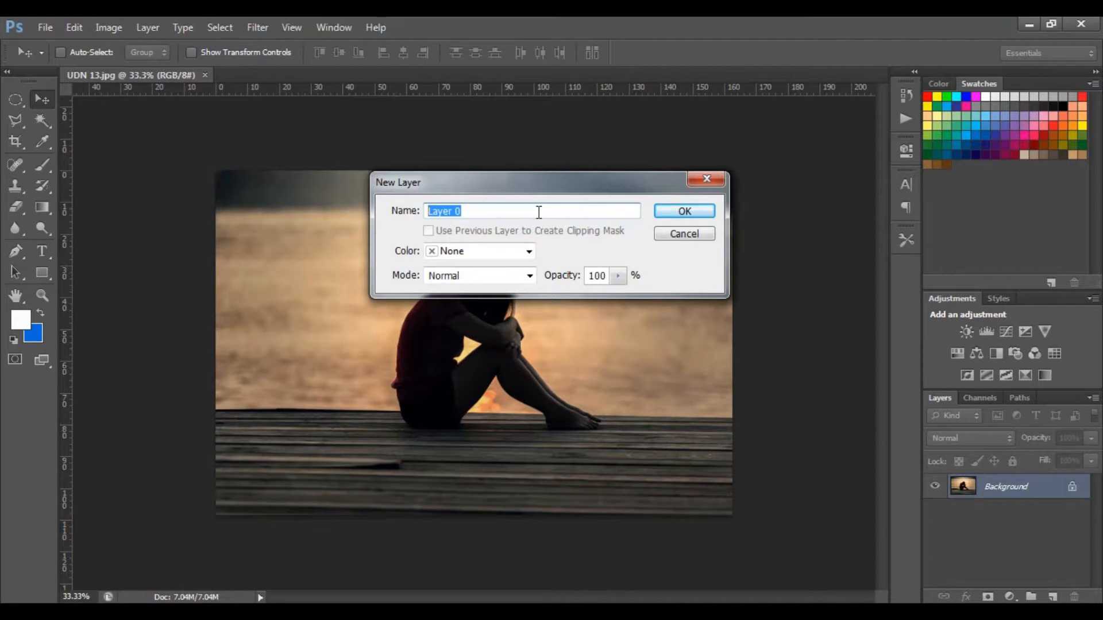
type("1")
left_click(691, 211)
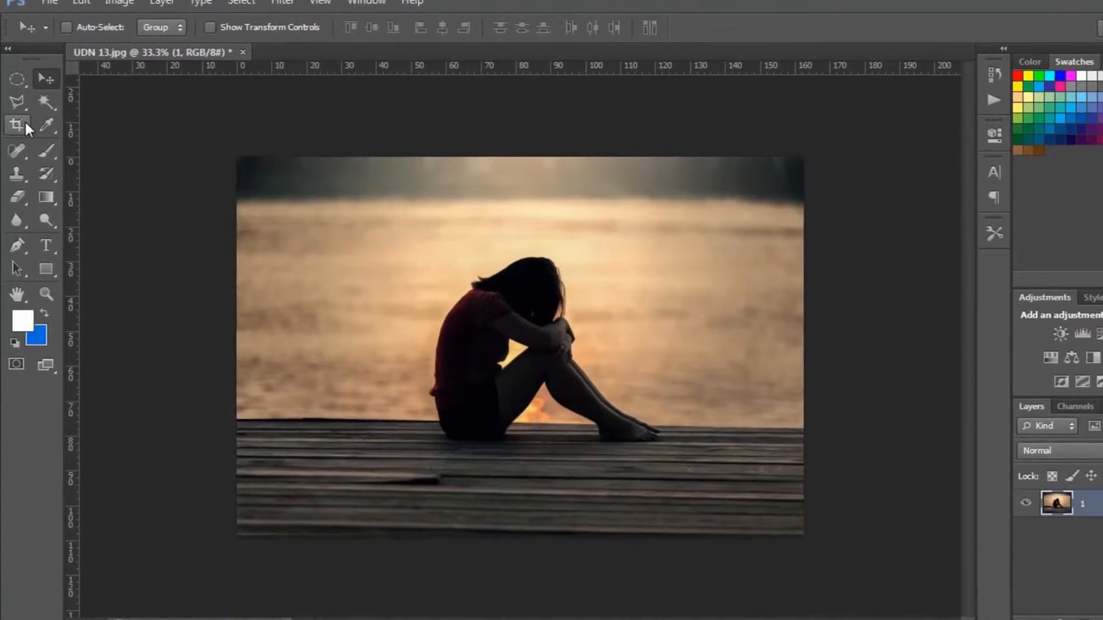
Make a circular selection about 82 mm in diameter with the Elliptical Marquee tool and position it around the seated woman.
left_click(18, 69)
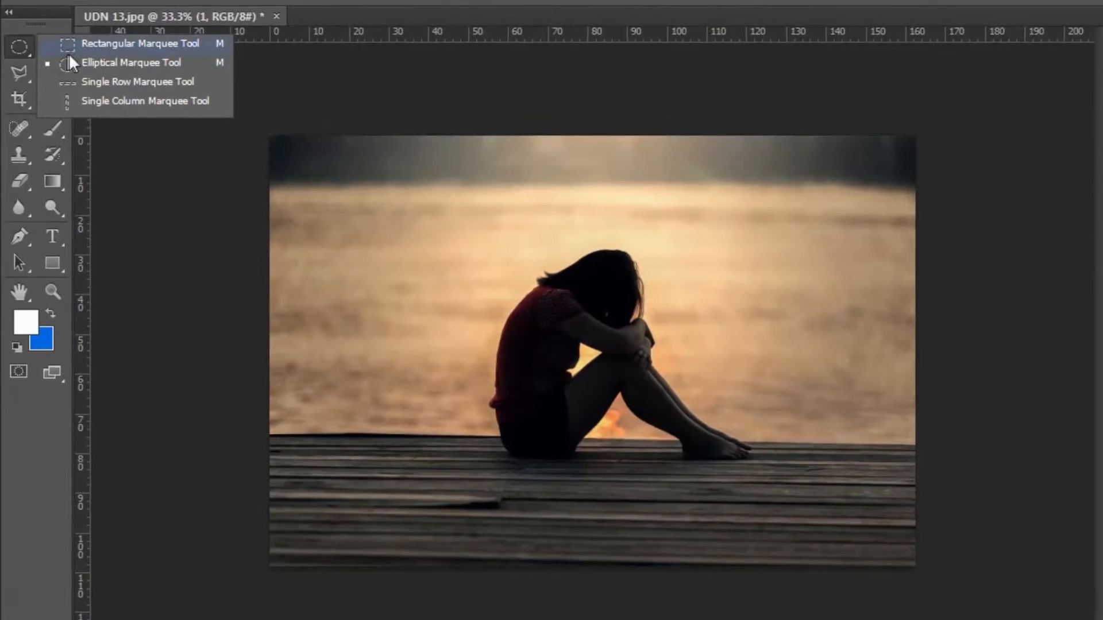
left_click(124, 63)
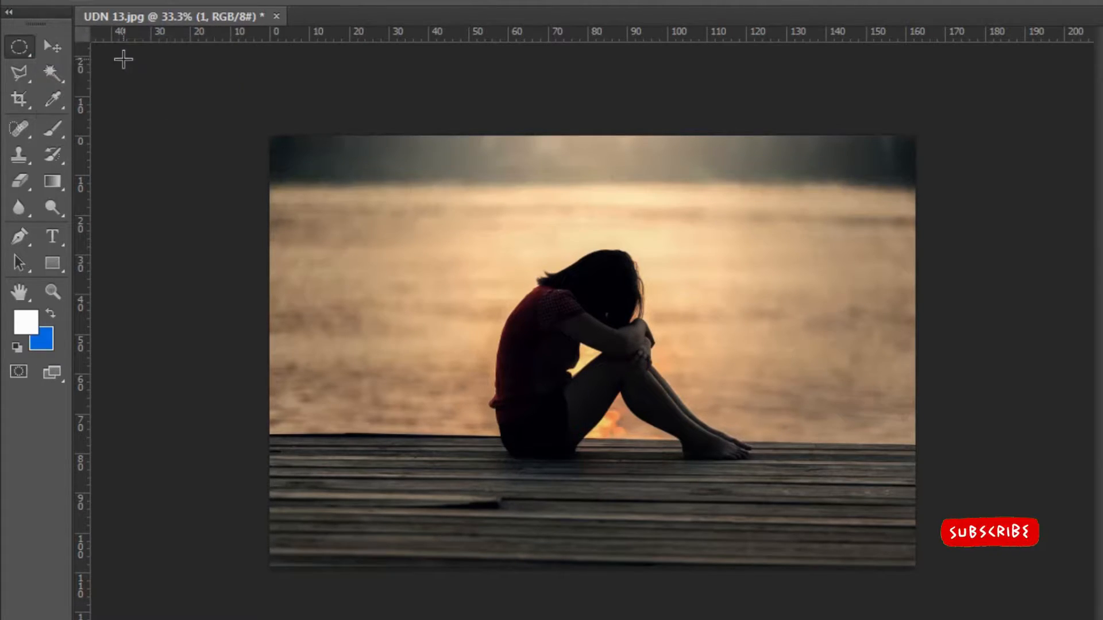
right_click(22, 50)
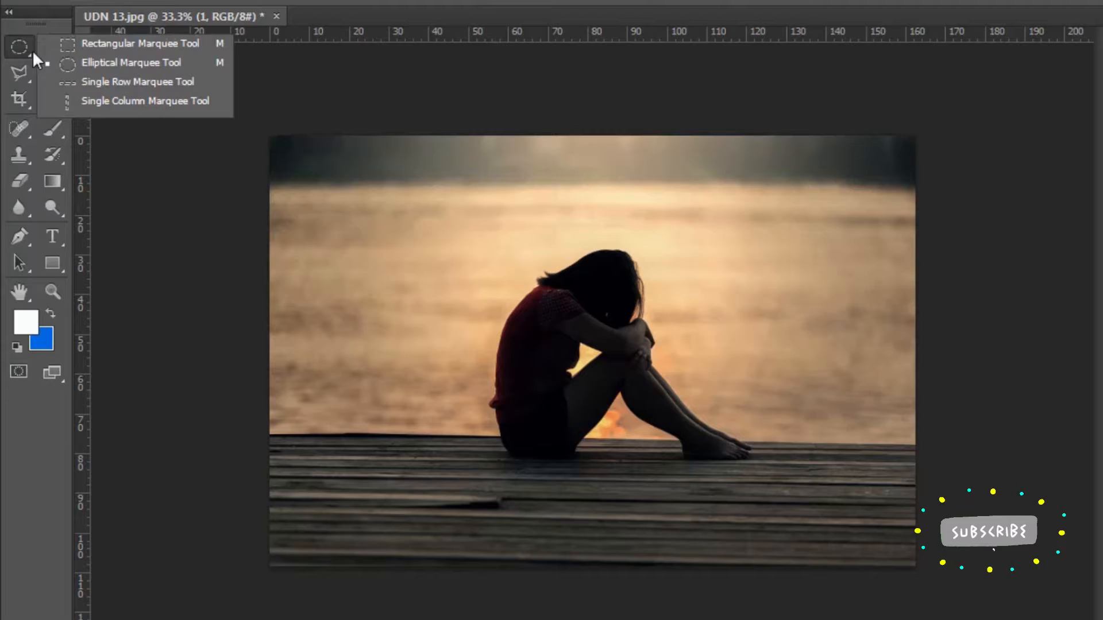
left_click(109, 65)
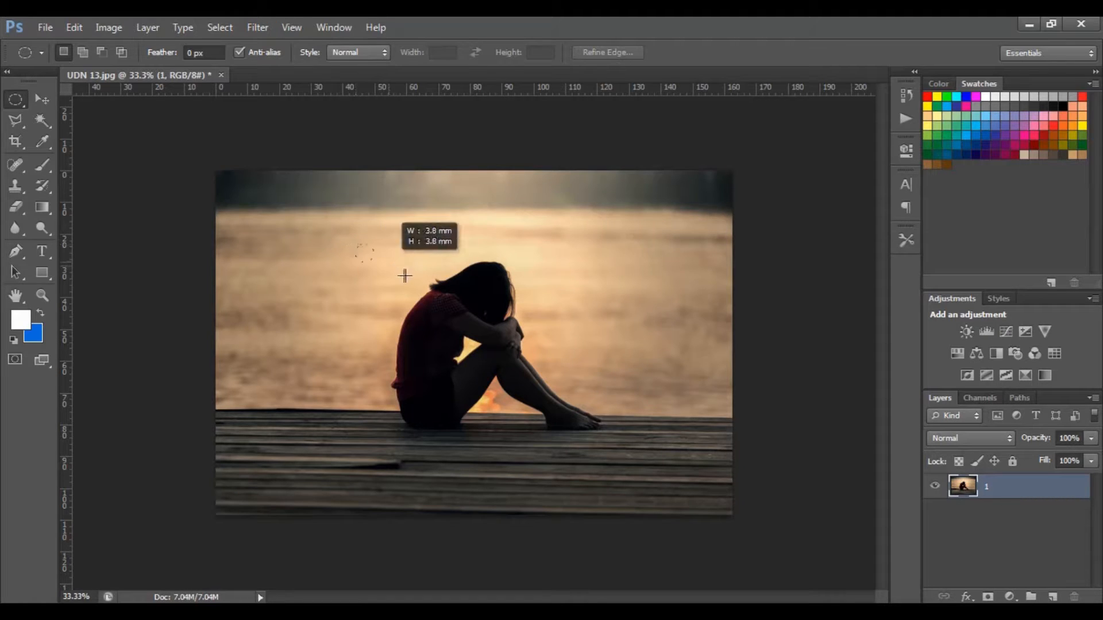
left_click_drag(404, 276, 758, 503)
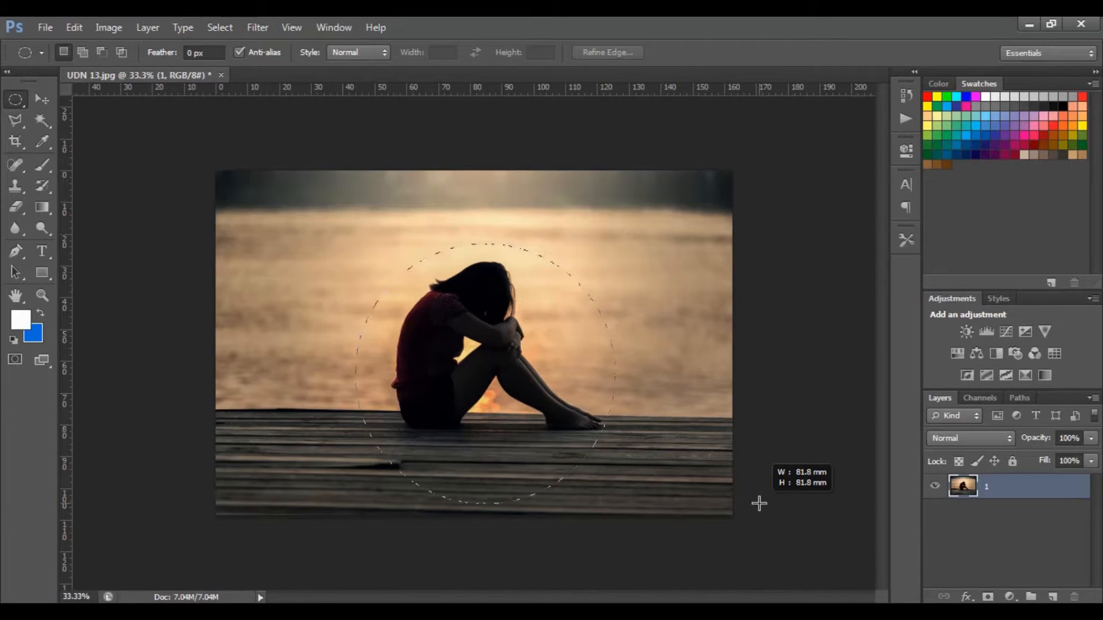
left_click_drag(759, 504, 754, 504)
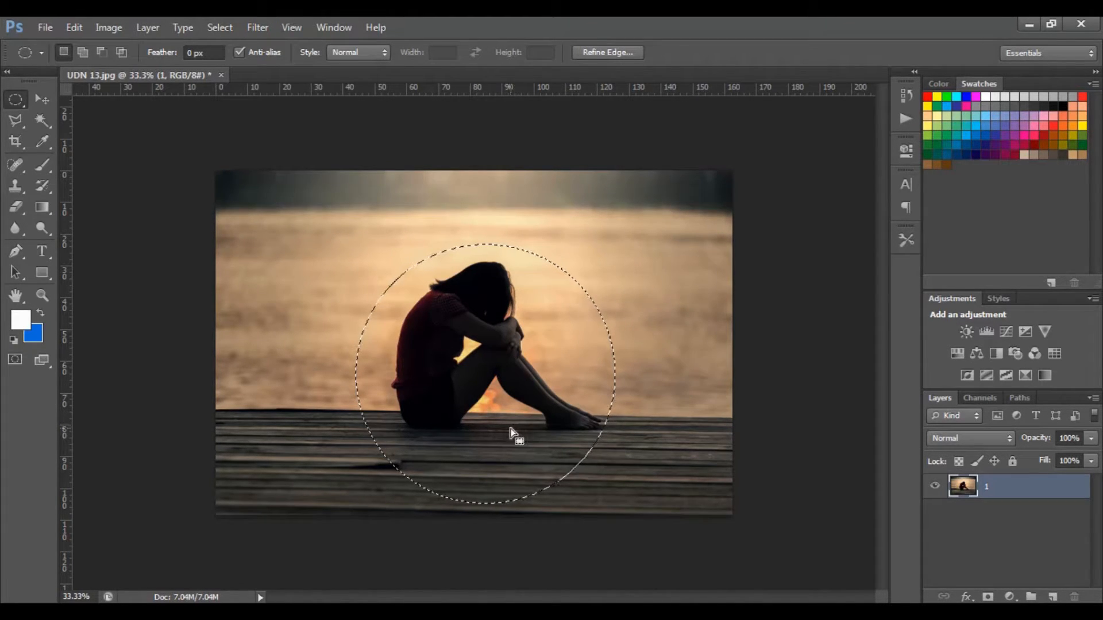
left_click_drag(512, 433, 523, 413)
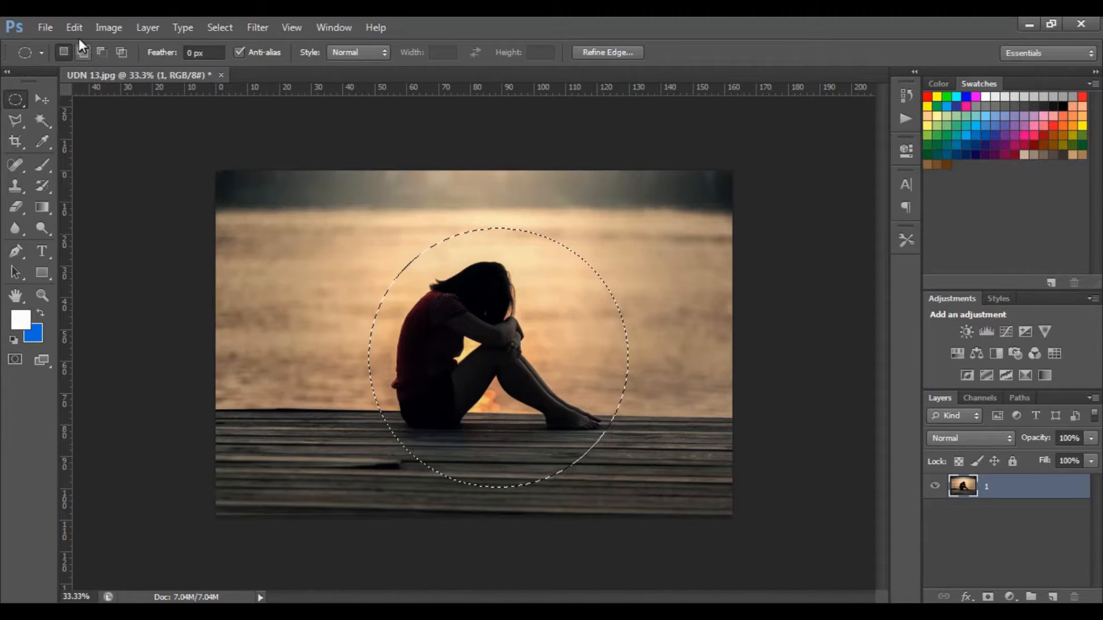
Invert the circular selection, delete the image area outside the circle, and deselect.
left_click(222, 27)
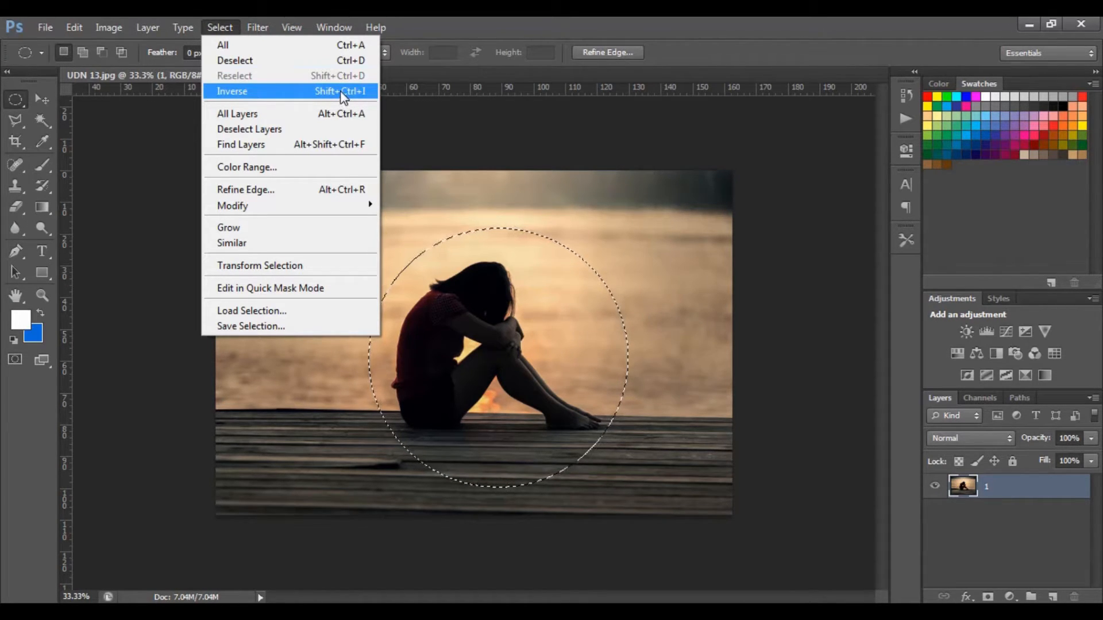
left_click(271, 96)
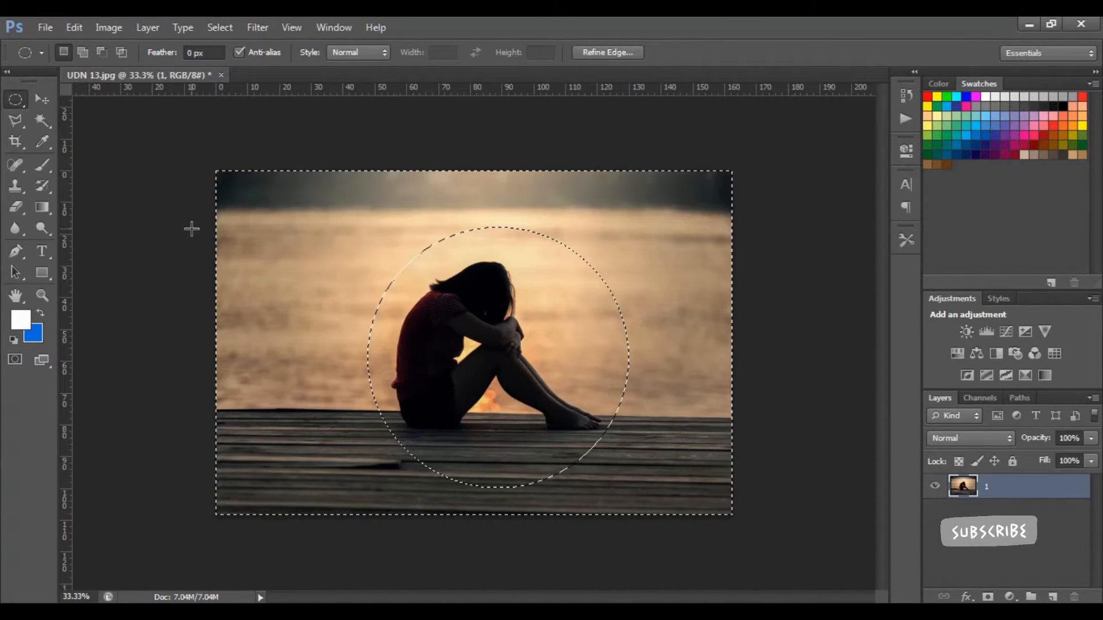
key("Delete")
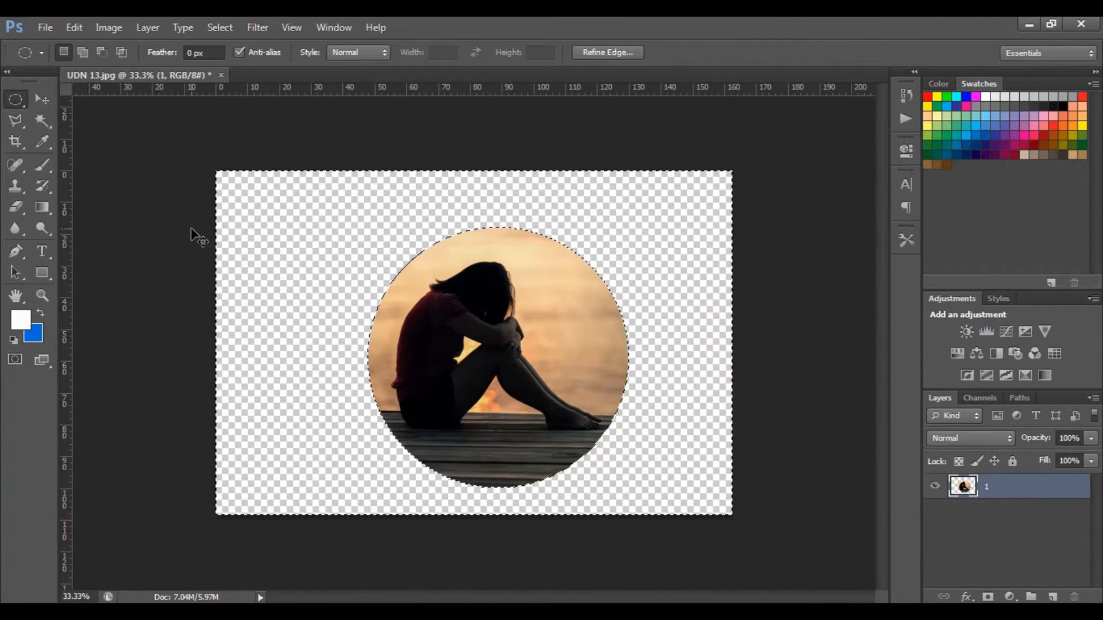
key("ctrl+z")
key("Delete")
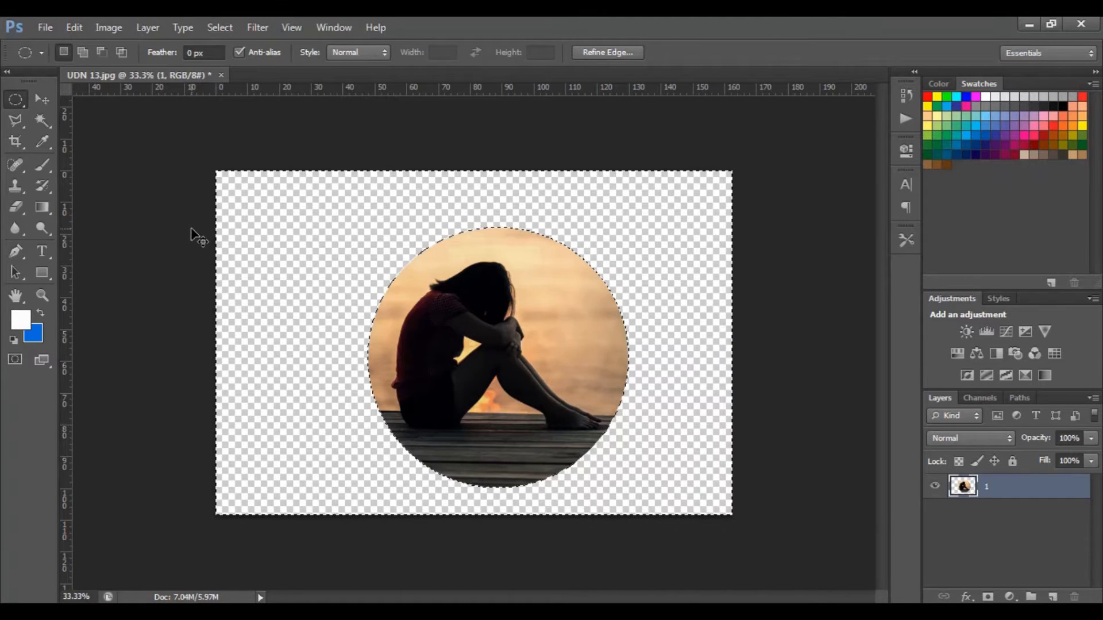
key("ctrl+d")
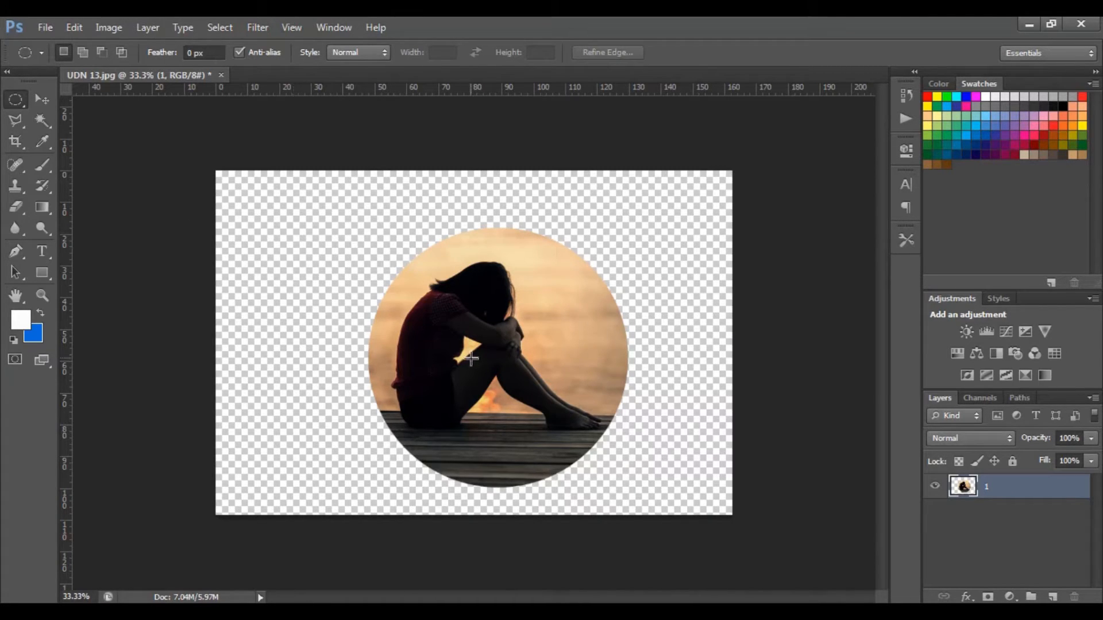
Clear any stray selection and reposition the circular cutout near the middle of the canvas with the Move tool.
left_click_drag(471, 359, 435, 352)
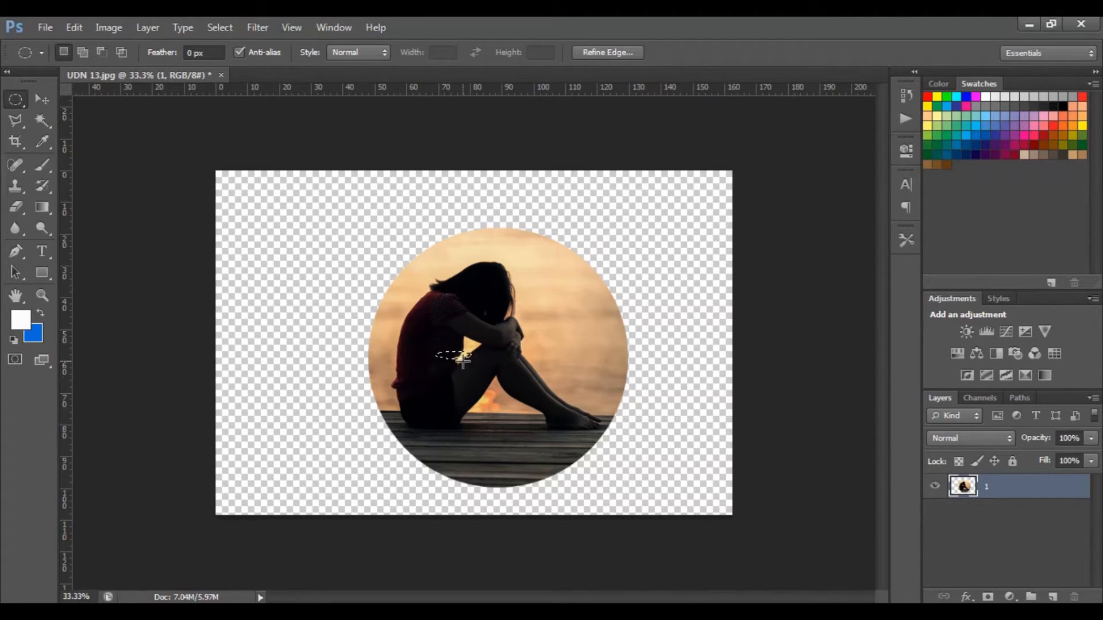
key("ctrl+d")
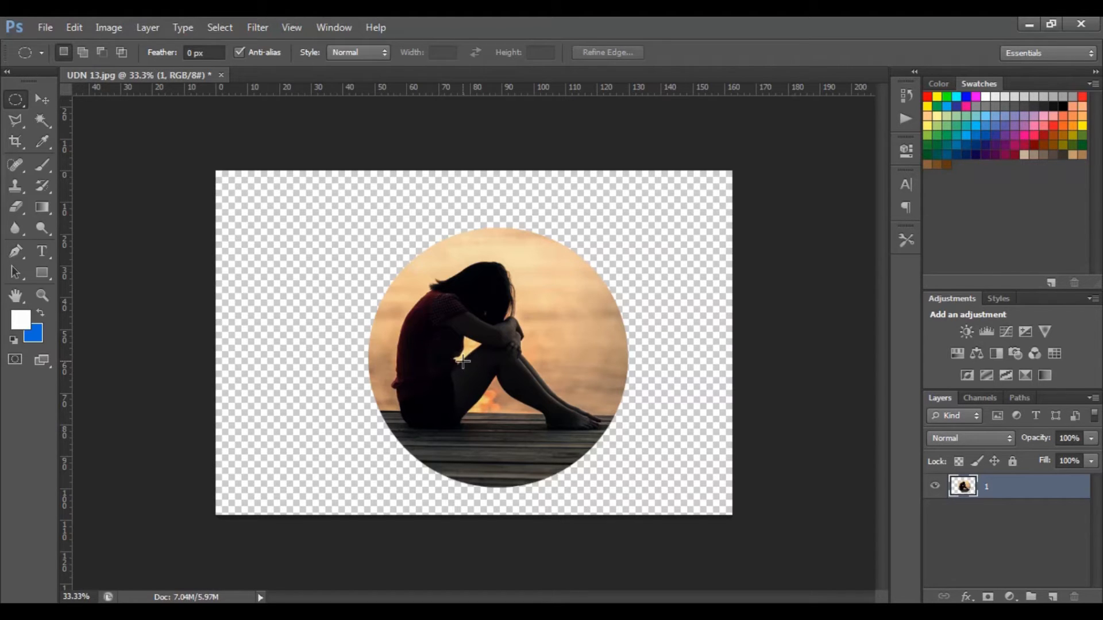
left_click(41, 102)
left_click_drag(540, 356, 494, 343)
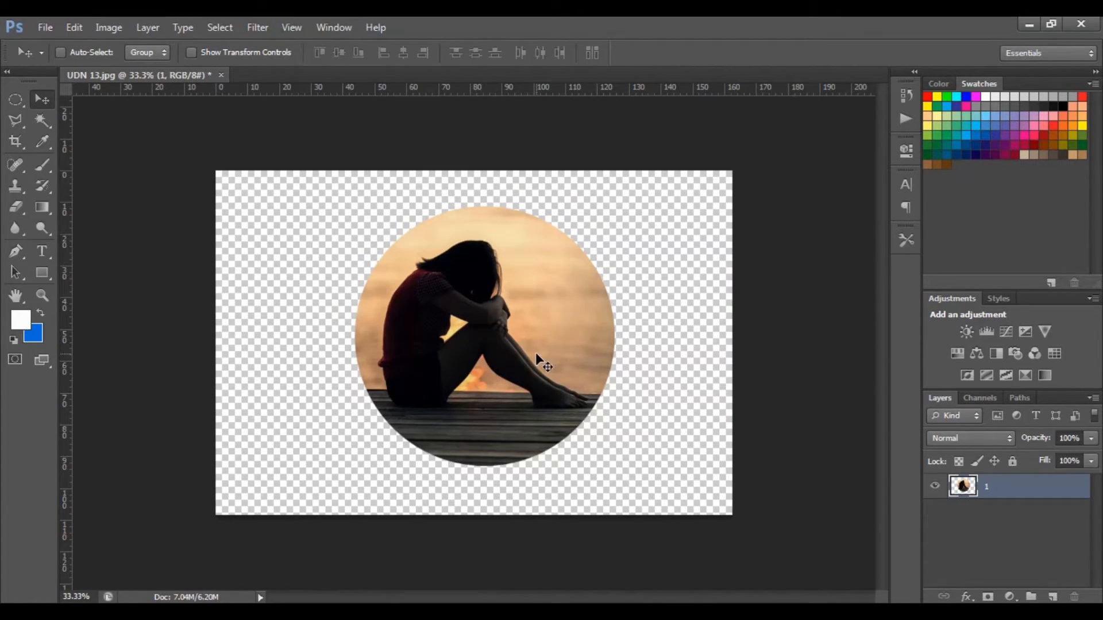
left_click_drag(499, 373, 479, 380)
Place the image UDN 13 from the PIC folder into the document at its original 100% size.
left_click(242, 612)
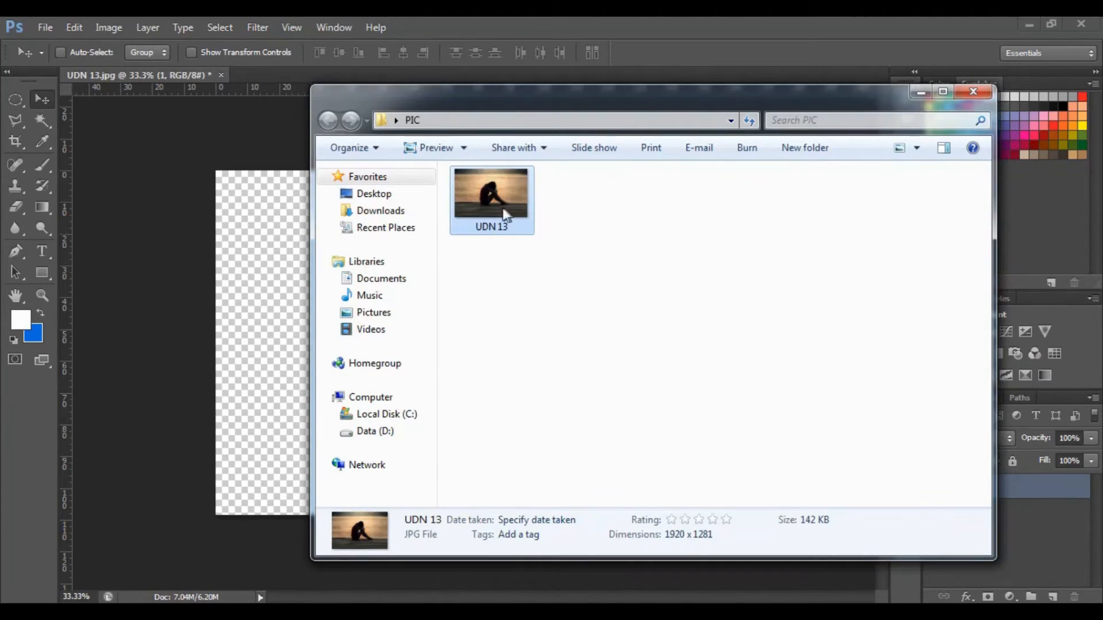
left_click_drag(506, 215, 278, 315)
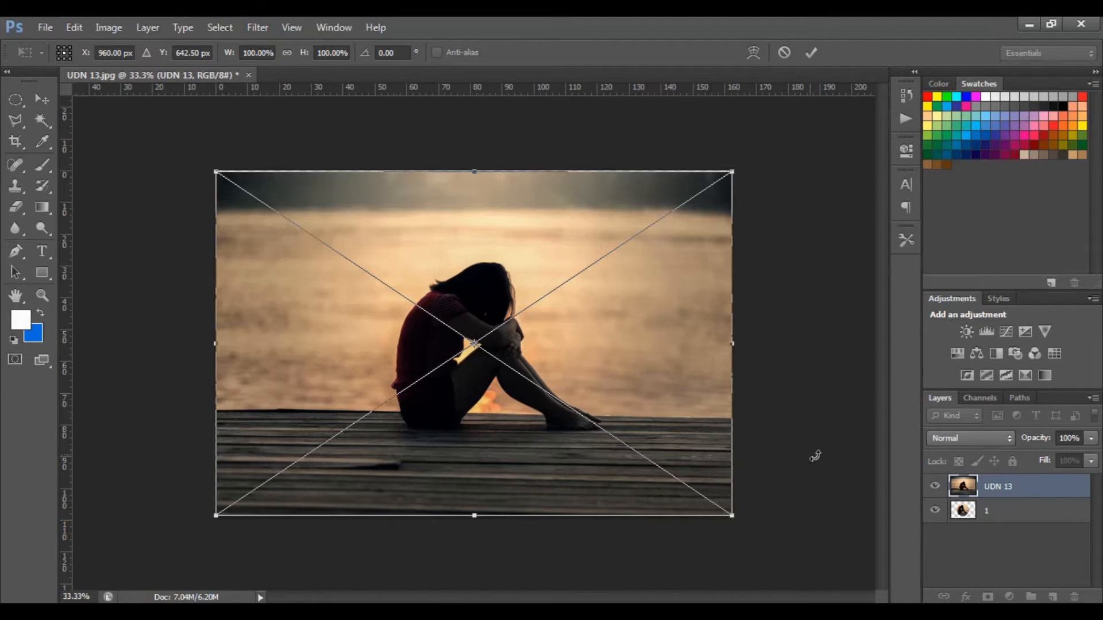
key("Return")
Delete layer 1 containing the circular cutout.
left_click(971, 509)
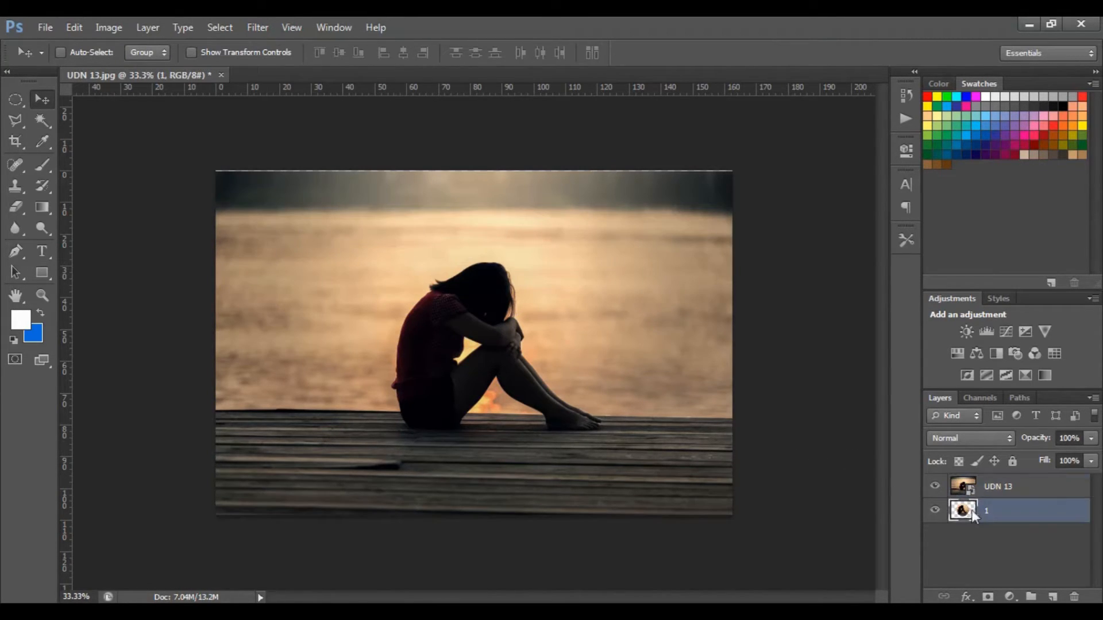
right_click(970, 509)
left_click(1033, 587)
right_click(1000, 514)
left_click(825, 119)
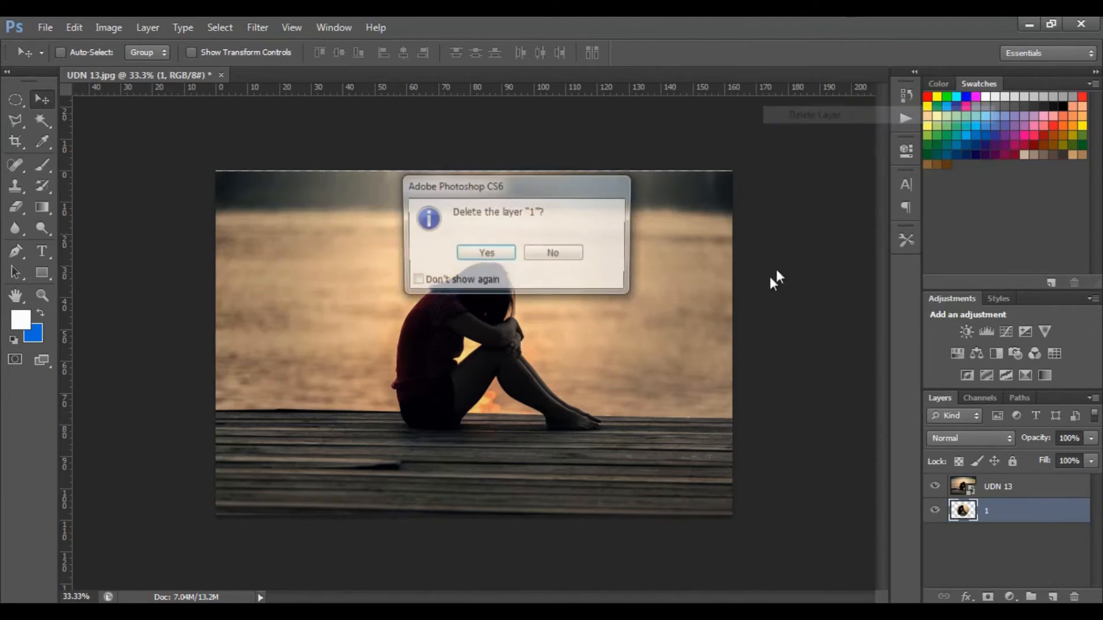
left_click(501, 255)
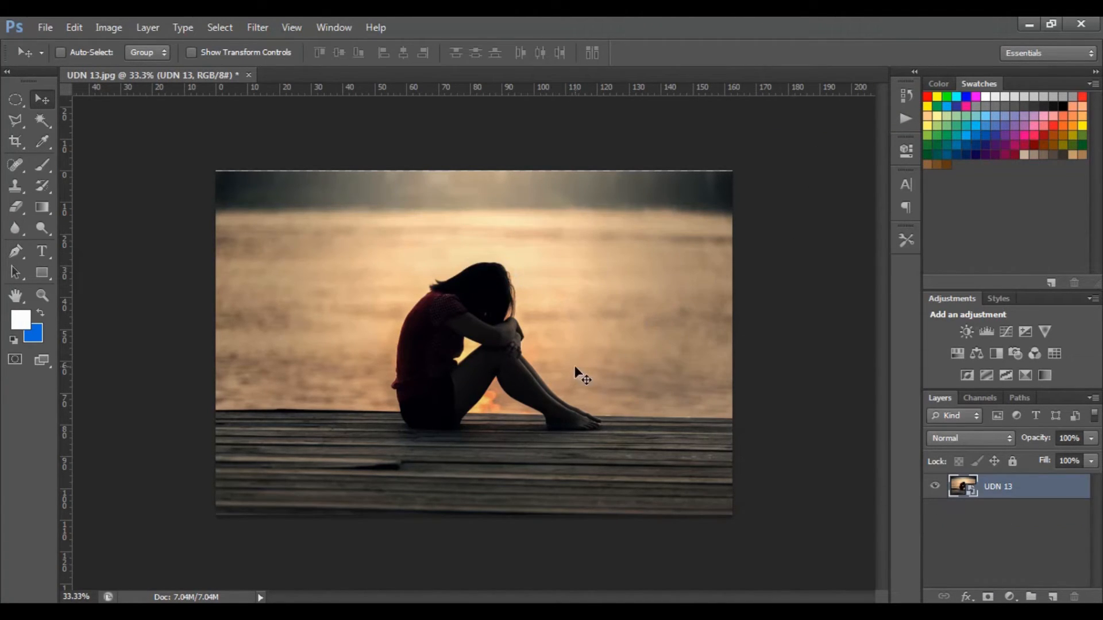
Open the contents of the UDN 13 smart object for editing.
double_click(998, 486)
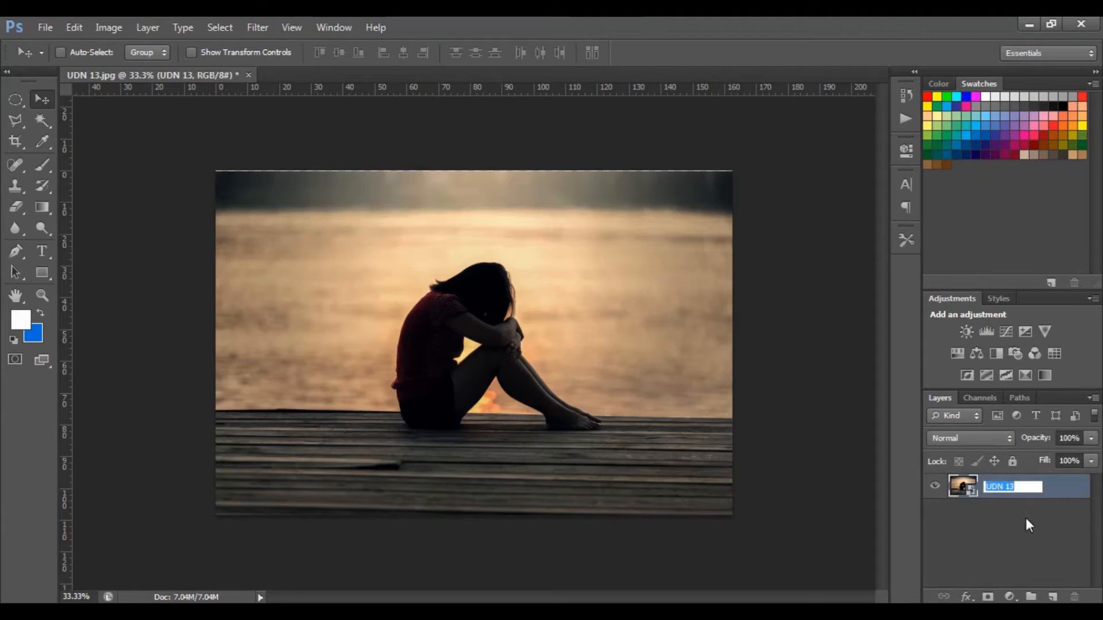
left_click(1025, 519)
double_click(970, 492)
left_click(612, 285)
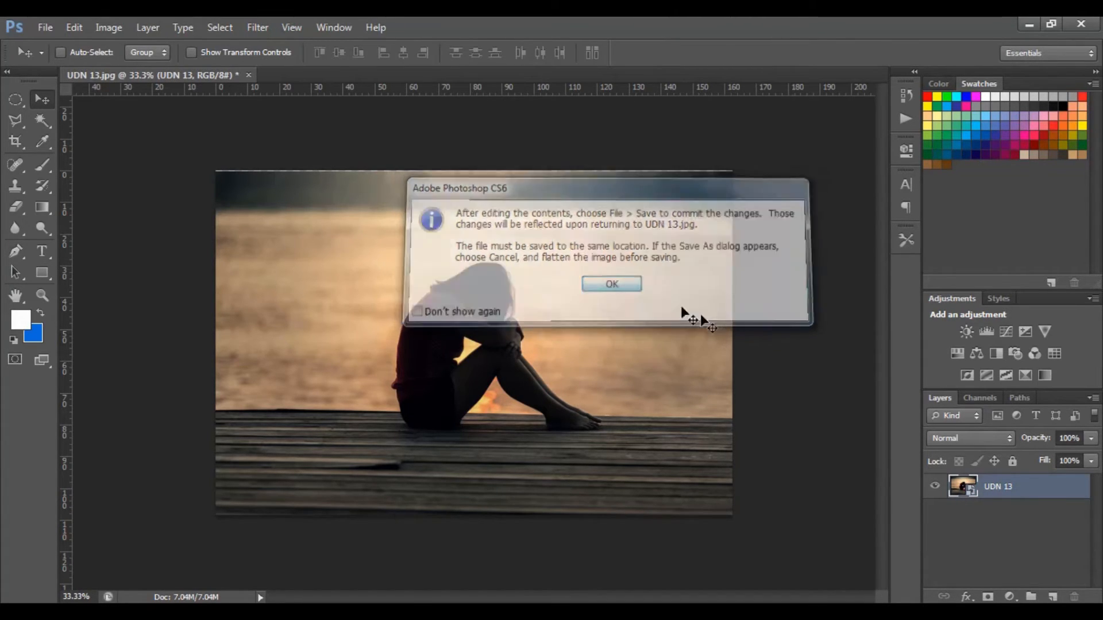
Convert the locked Background of the smart object's image into an editable layer named 2.
double_click(1042, 495)
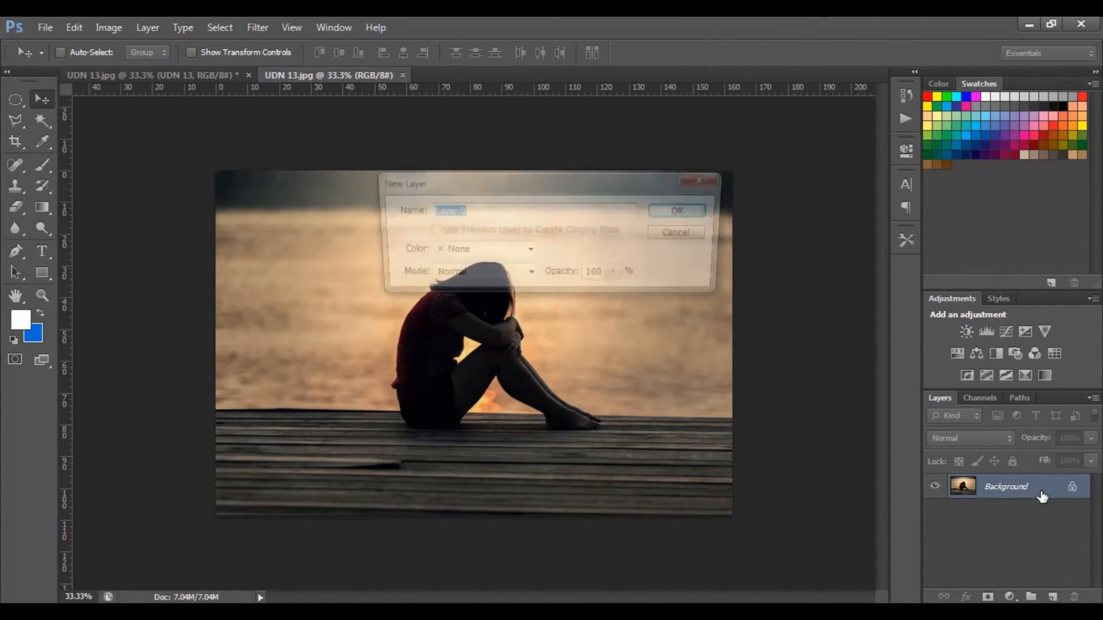
type("2")
left_click(696, 216)
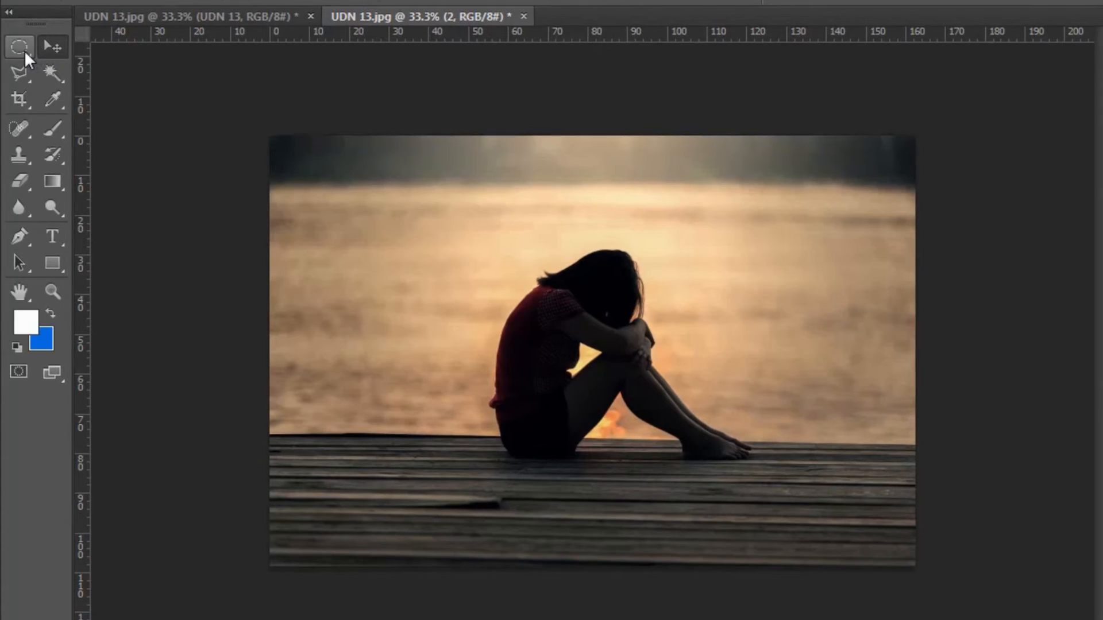
Make a rectangular selection around the seated woman with the Rectangular Marquee tool.
left_click(24, 50)
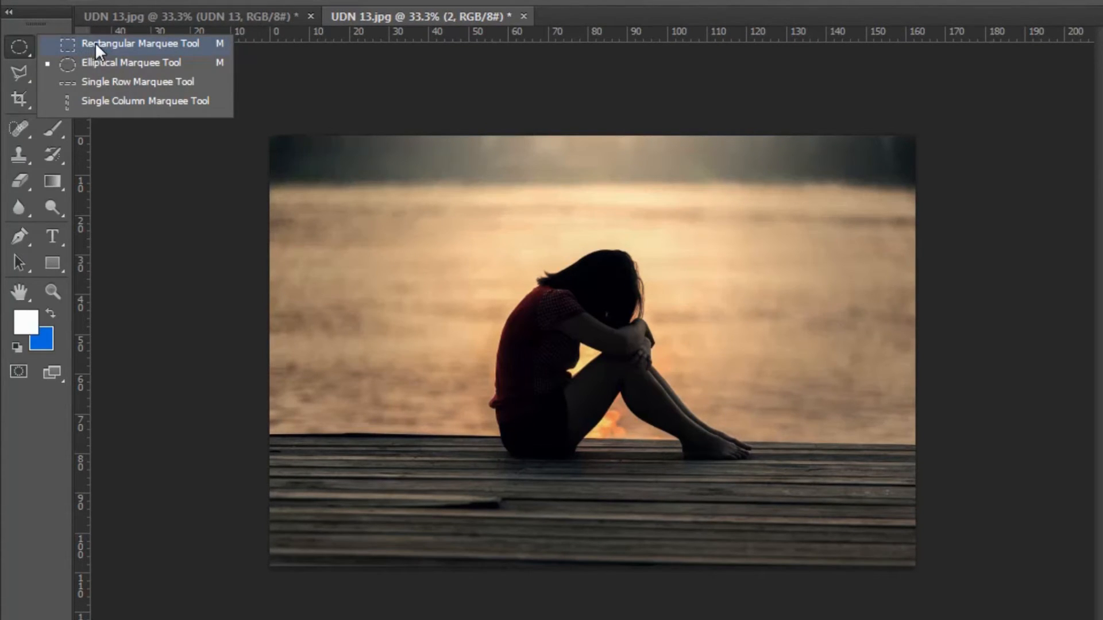
left_click(95, 42)
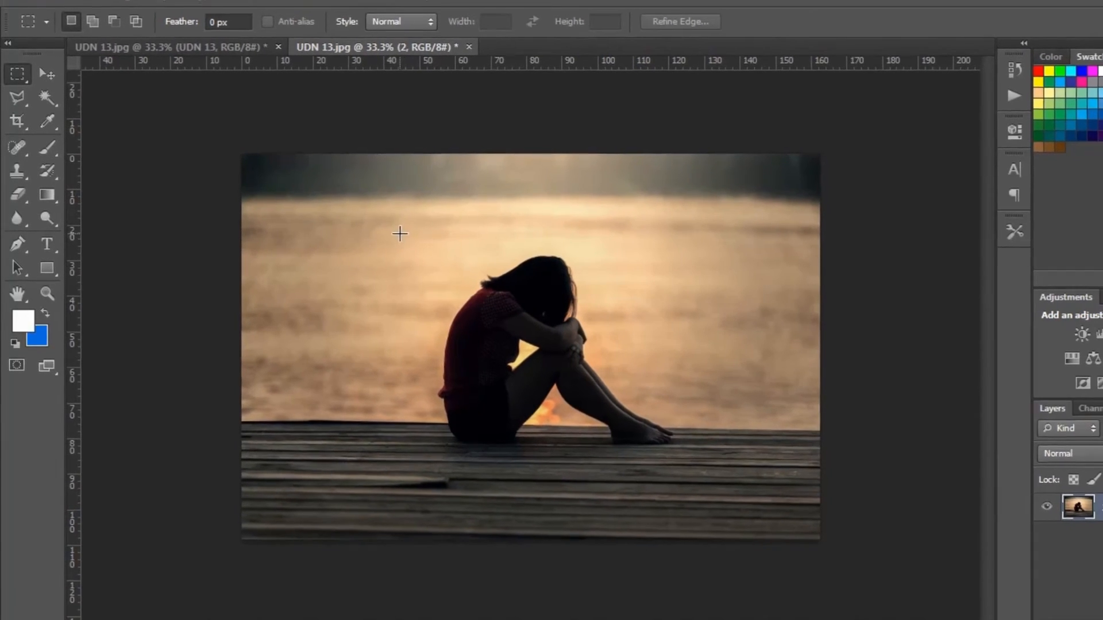
left_click_drag(423, 229, 727, 482)
left_click_drag(615, 456, 616, 456)
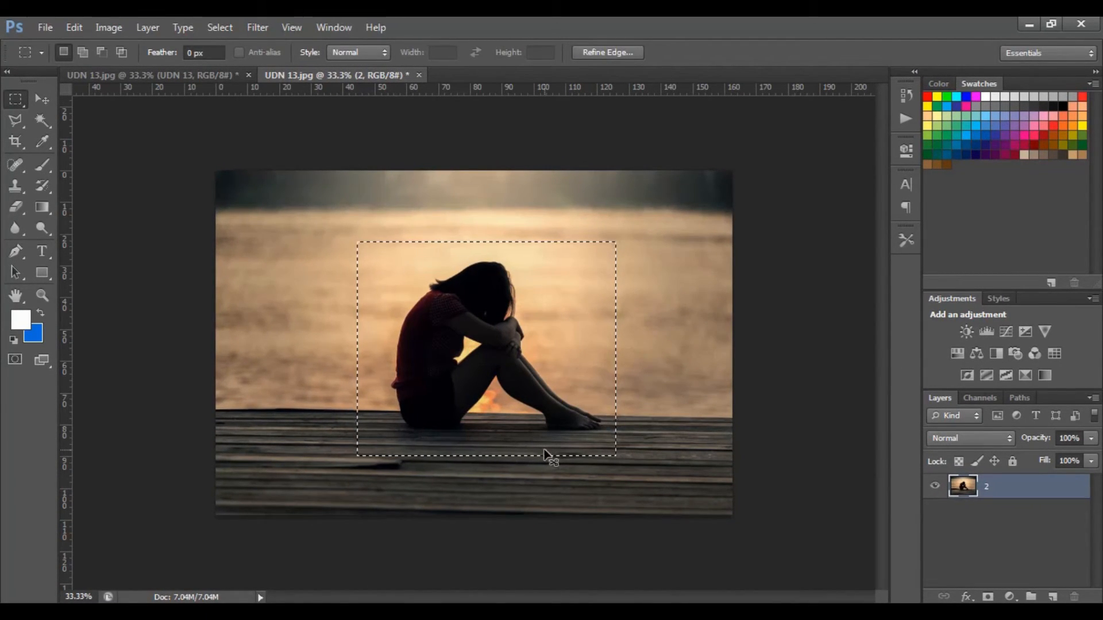
Invert the rectangular selection, delete the image area outside the rectangle, and deselect.
key("ctrl+shift+i")
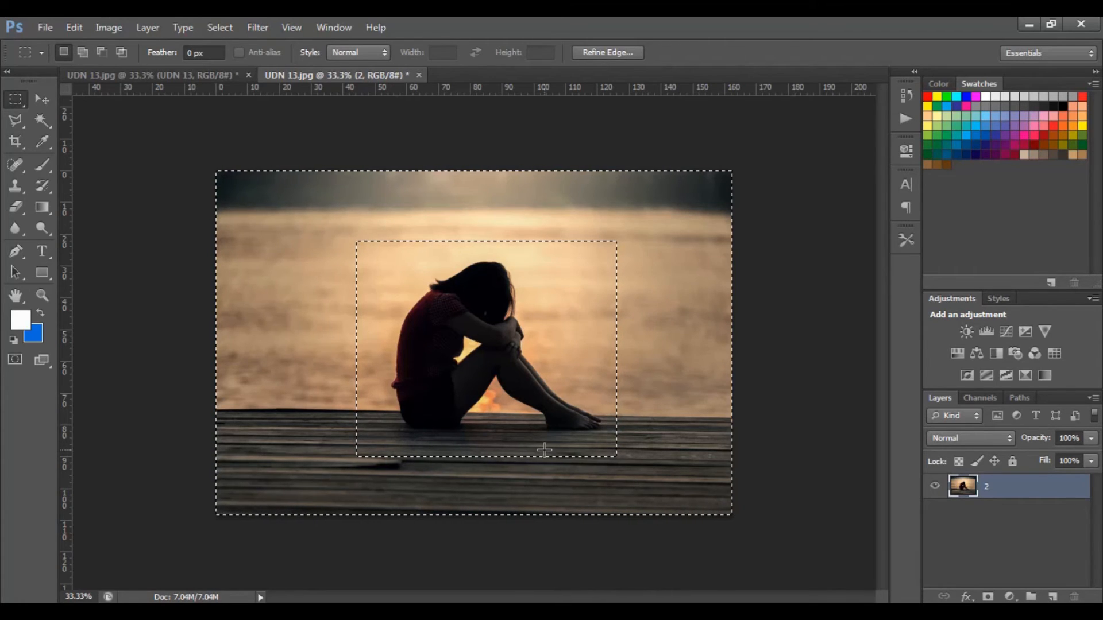
key("Delete")
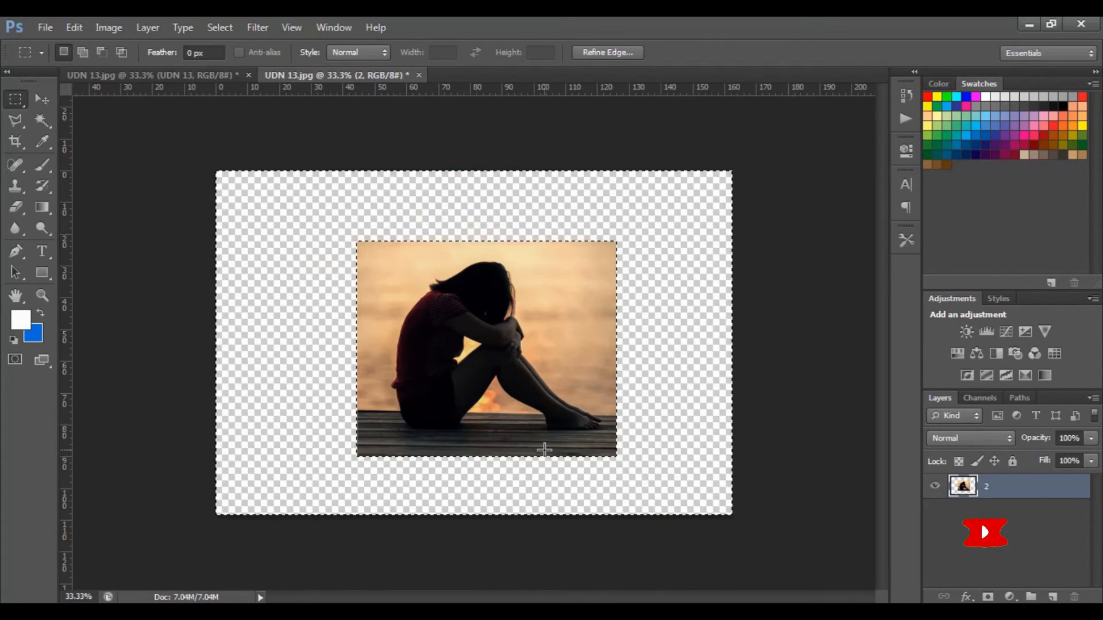
key("ctrl+d")
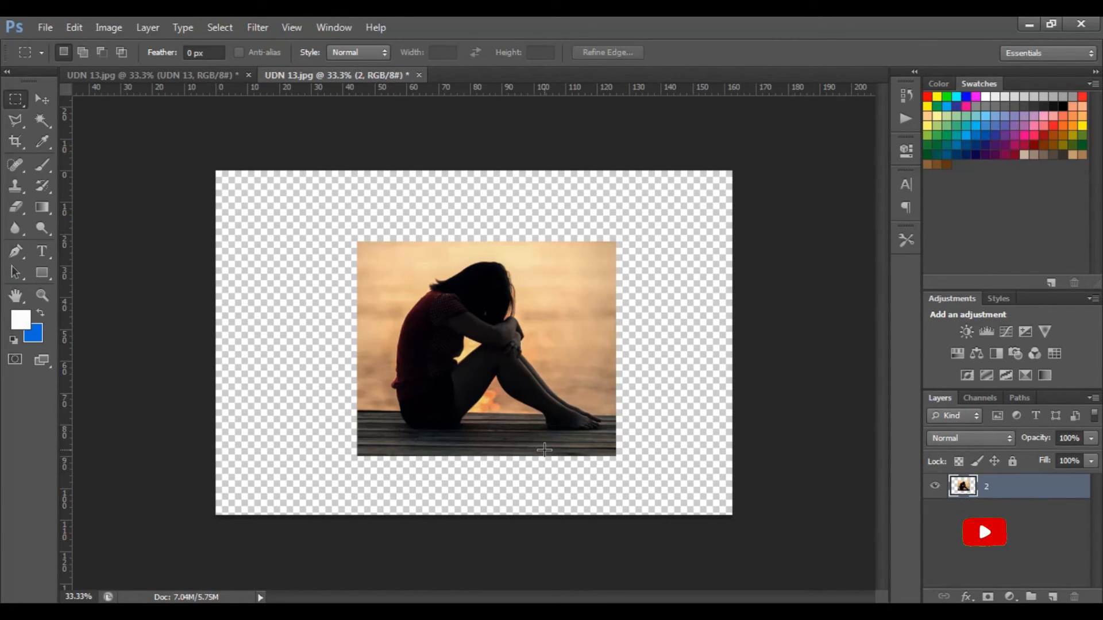
Minimize the Photoshop and PIC folder windows to show the desktop.
left_click(1029, 24)
left_click(920, 92)
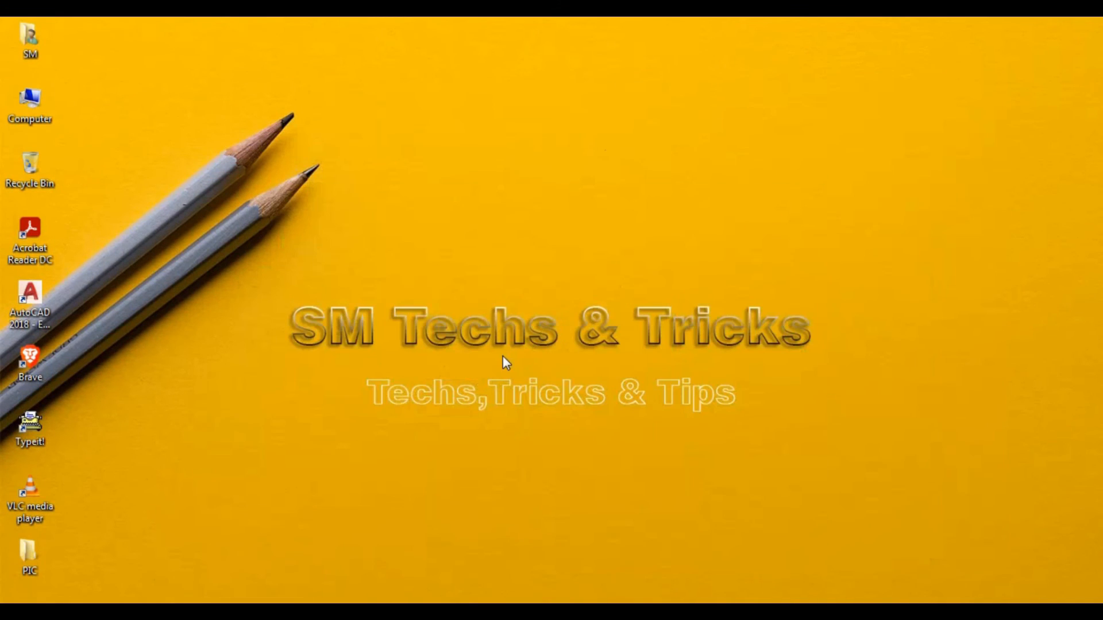